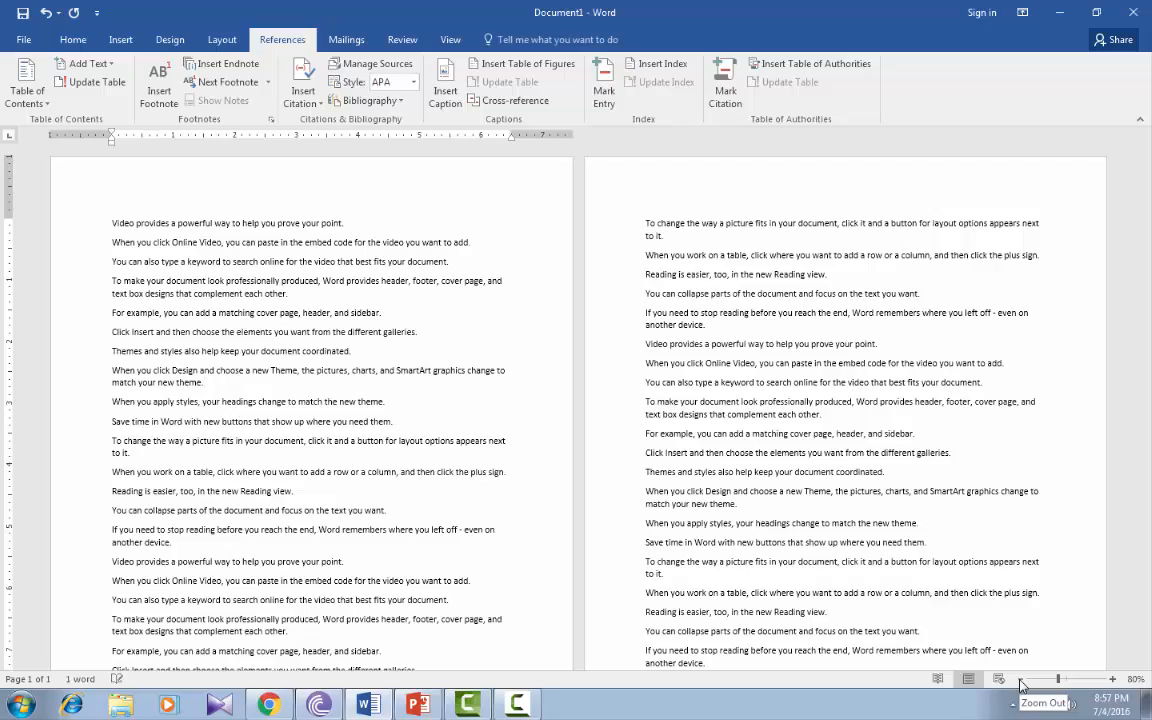
Examine the page layout of the whole document in a multi-page overview and return to the text of the first page.
{"action": "left_click", "coordinate": [1021, 680]}
{"action": "left_click", "coordinate": [1021, 680]}
{"action": "left_click", "coordinate": [1021, 680]}
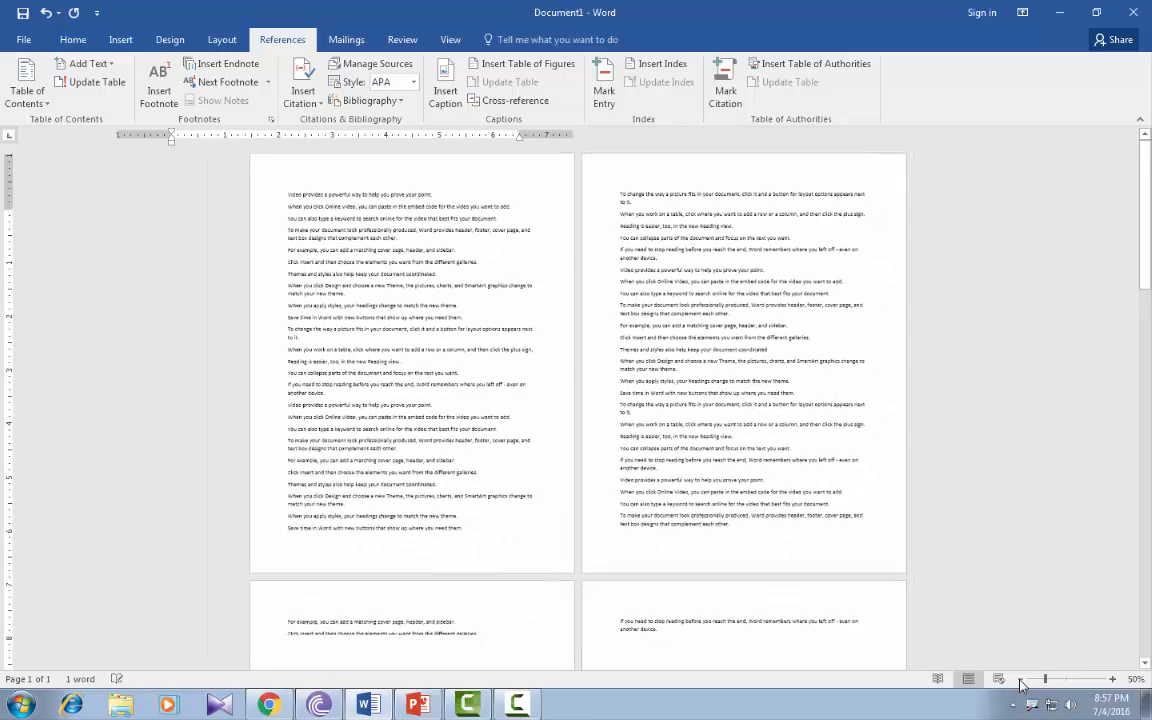
{"action": "left_click", "coordinate": [1021, 680]}
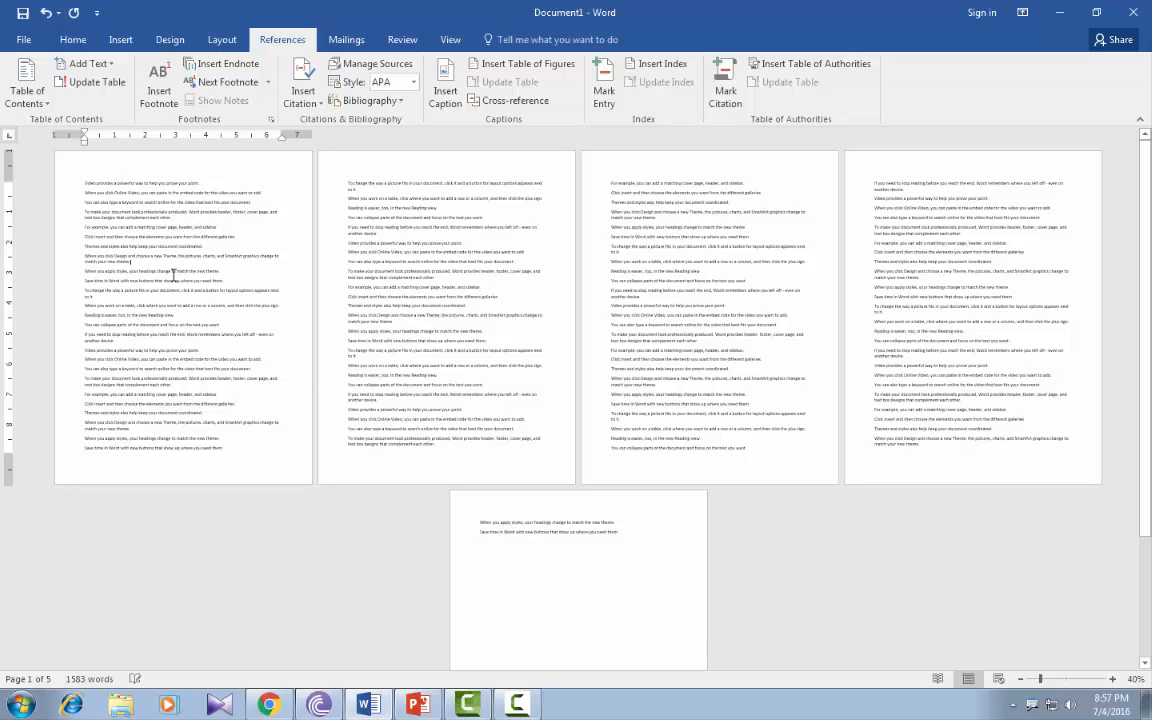
{"action": "left_click", "coordinate": [1113, 679]}
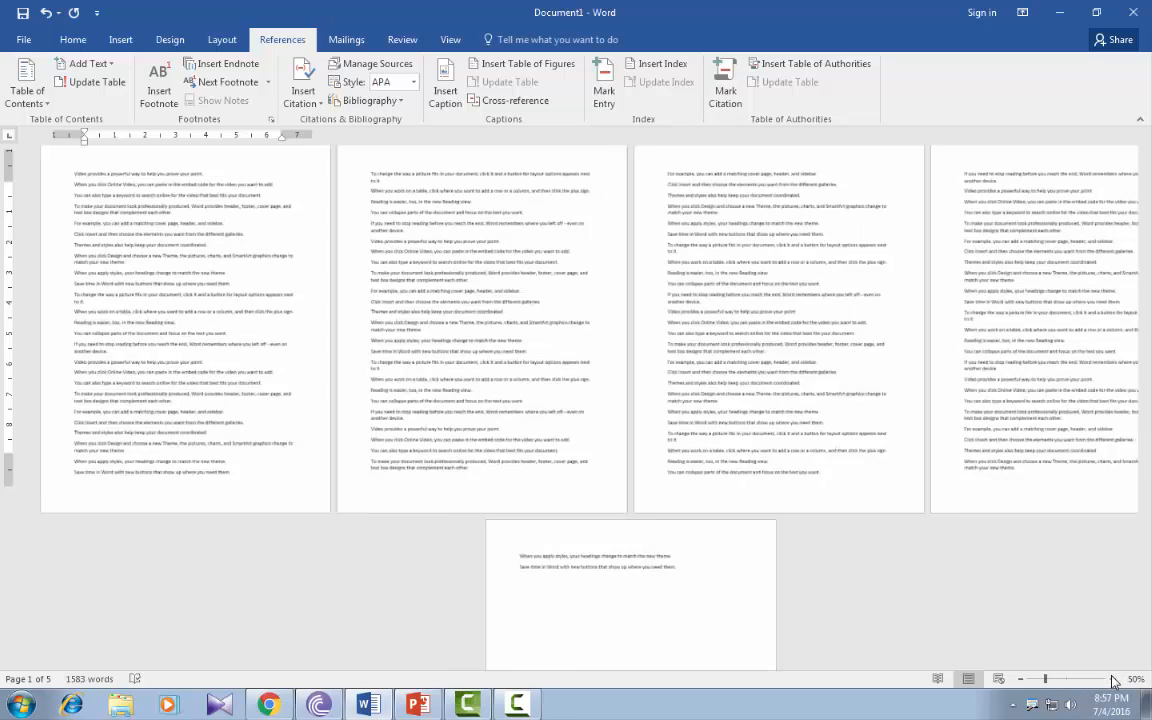
{"action": "left_click", "coordinate": [1113, 679]}
{"action": "left_click", "coordinate": [1113, 679]}
{"action": "left_click", "coordinate": [1113, 679]}
{"action": "left_click", "coordinate": [1113, 679]}
{"action": "left_click", "coordinate": [1113, 679]}
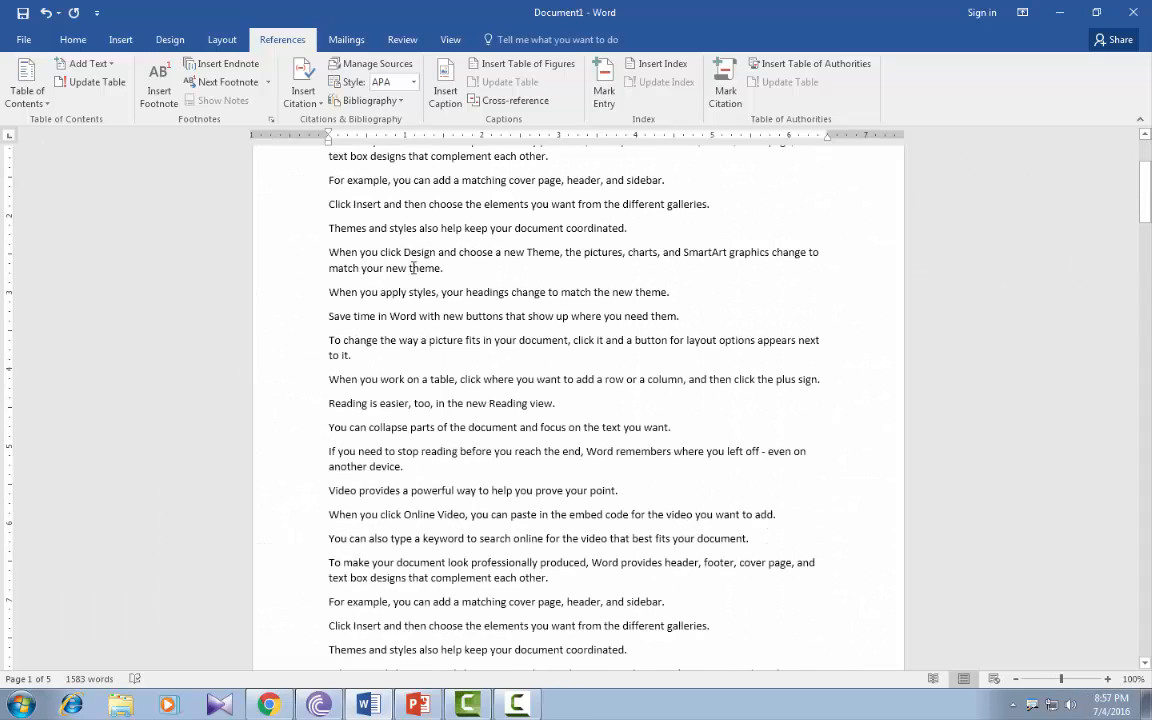
Insert a footnote after the word "Design" in the first page's upper sentence about choosing a new Theme, and enter a short note.
{"action": "left_click", "coordinate": [464, 264]}
{"action": "left_click_drag", "start_coordinate": [403, 252], "coordinate": [431, 252]}
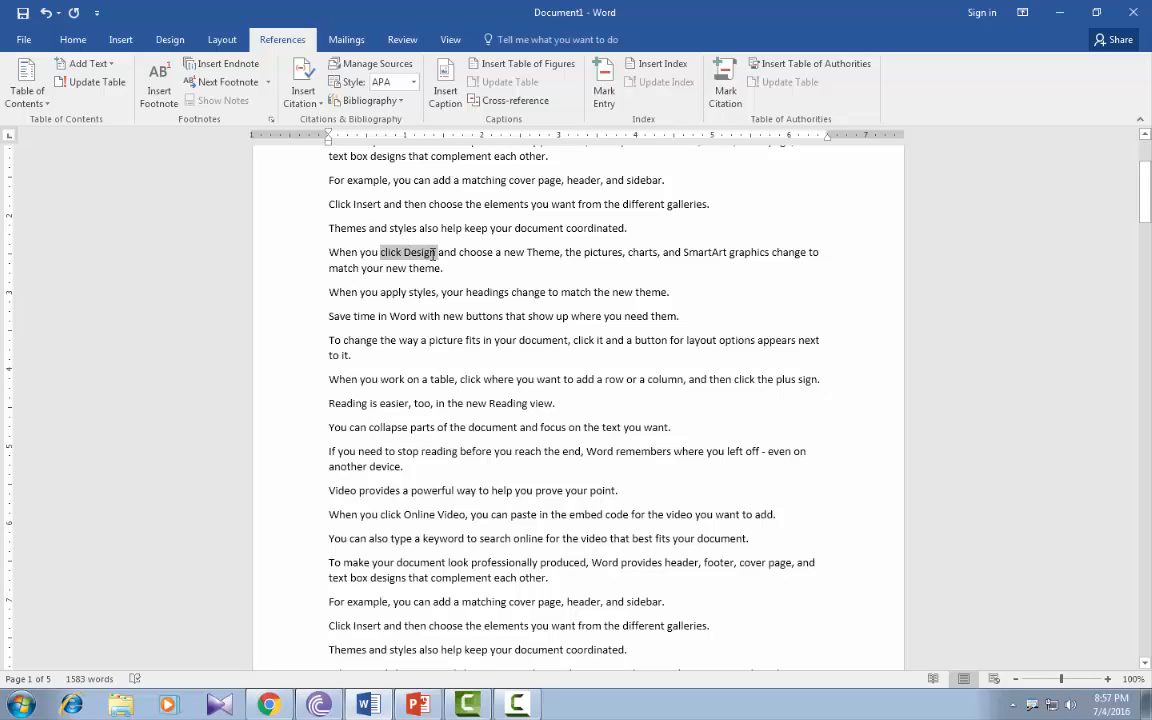
{"action": "left_click", "coordinate": [405, 252]}
{"action": "double_click", "coordinate": [406, 254]}
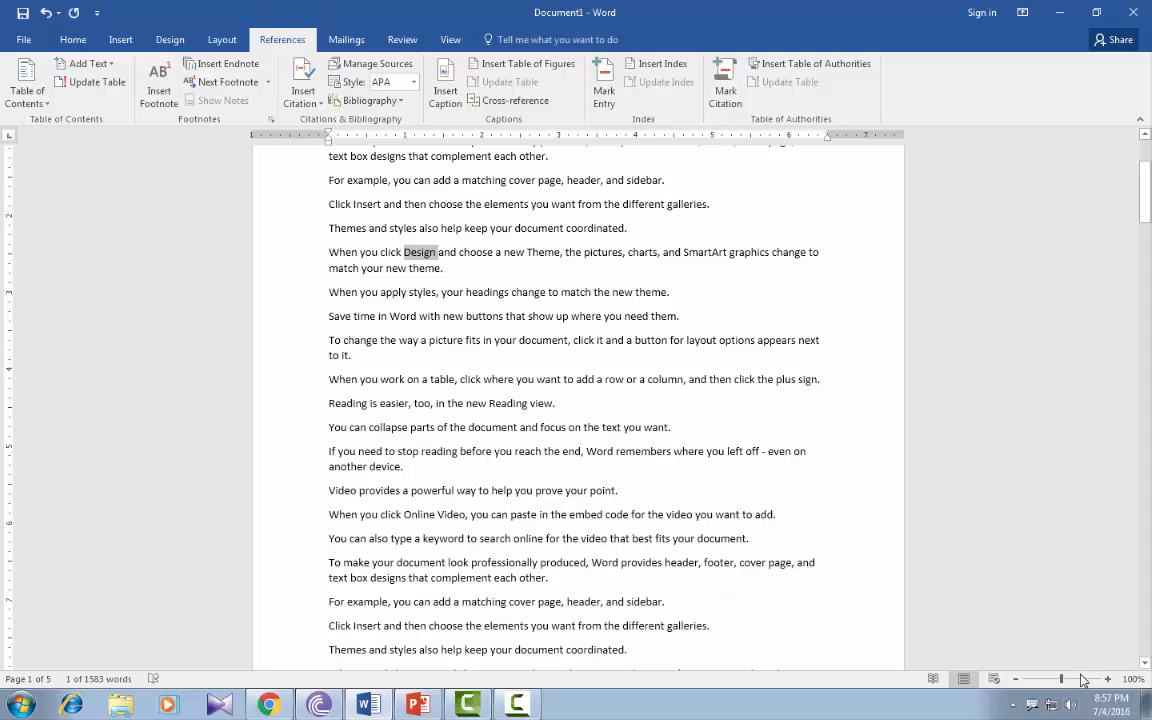
{"action": "left_click", "coordinate": [1016, 680]}
{"action": "left_click", "coordinate": [1016, 680]}
{"action": "left_click", "coordinate": [1016, 680]}
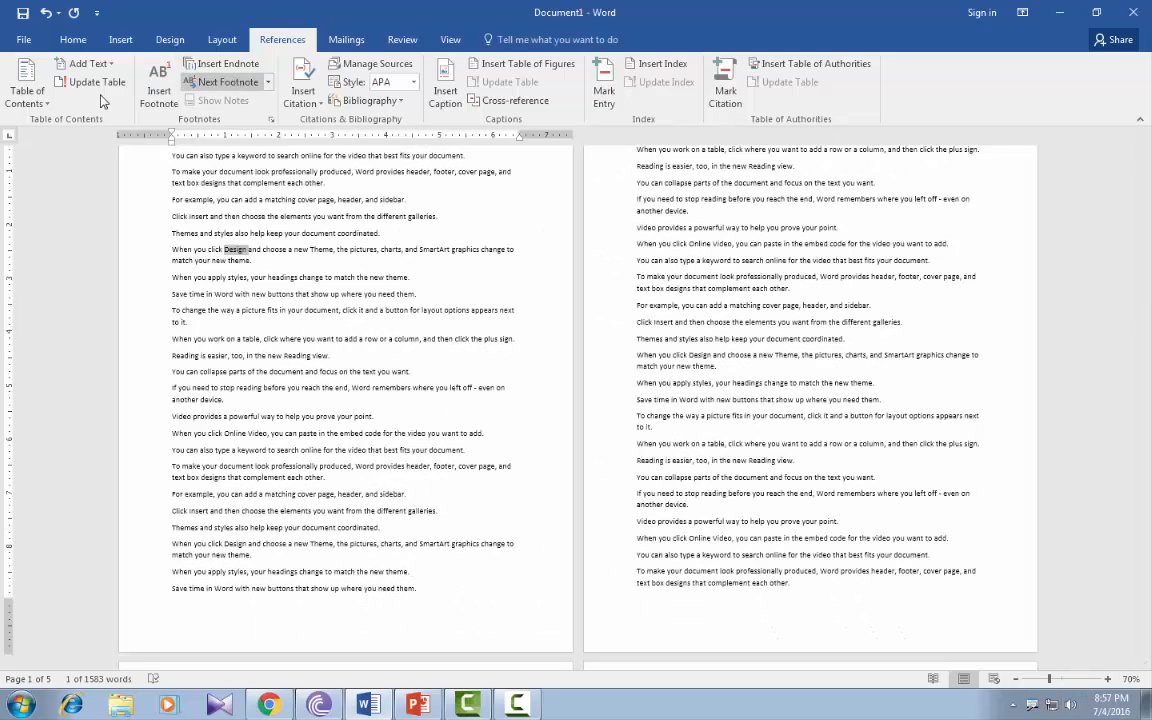
{"action": "left_click", "coordinate": [159, 88]}
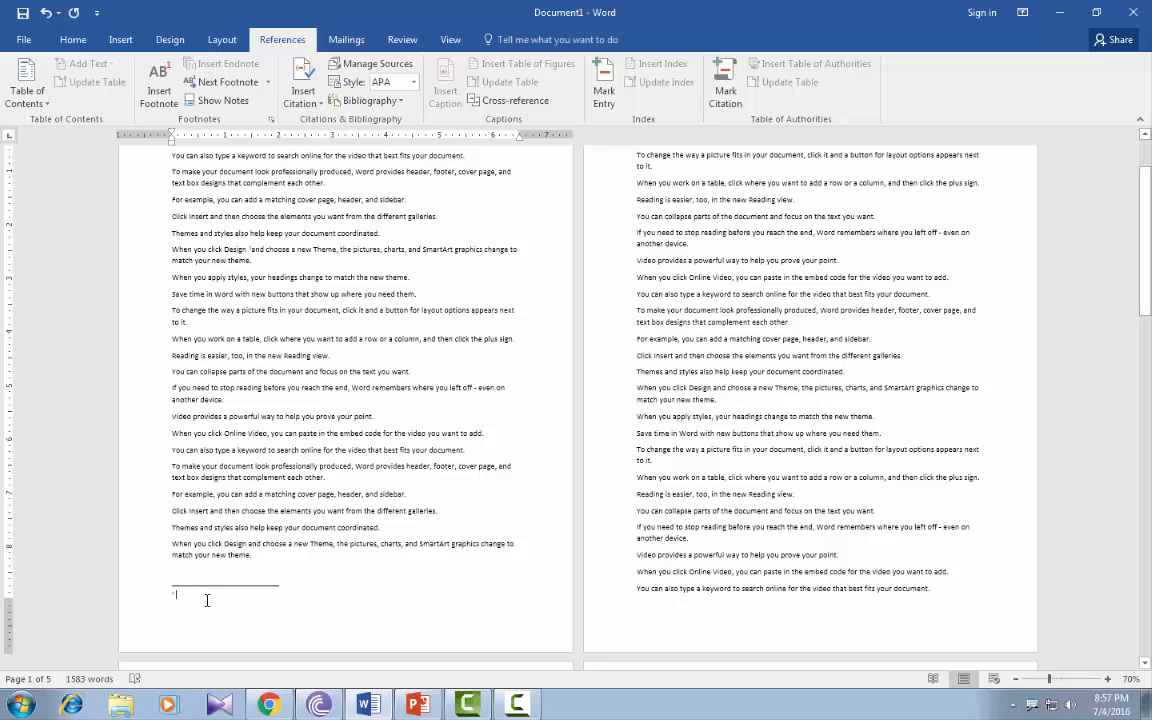
{"action": "type", "text": "m"}
Insert a footnote after "the elements" in the page 4 sentence about choosing elements from galleries, with the note text "ryurituyuhrityjrty".
{"action": "left_click", "coordinate": [1015, 679]}
{"action": "left_click", "coordinate": [1015, 679]}
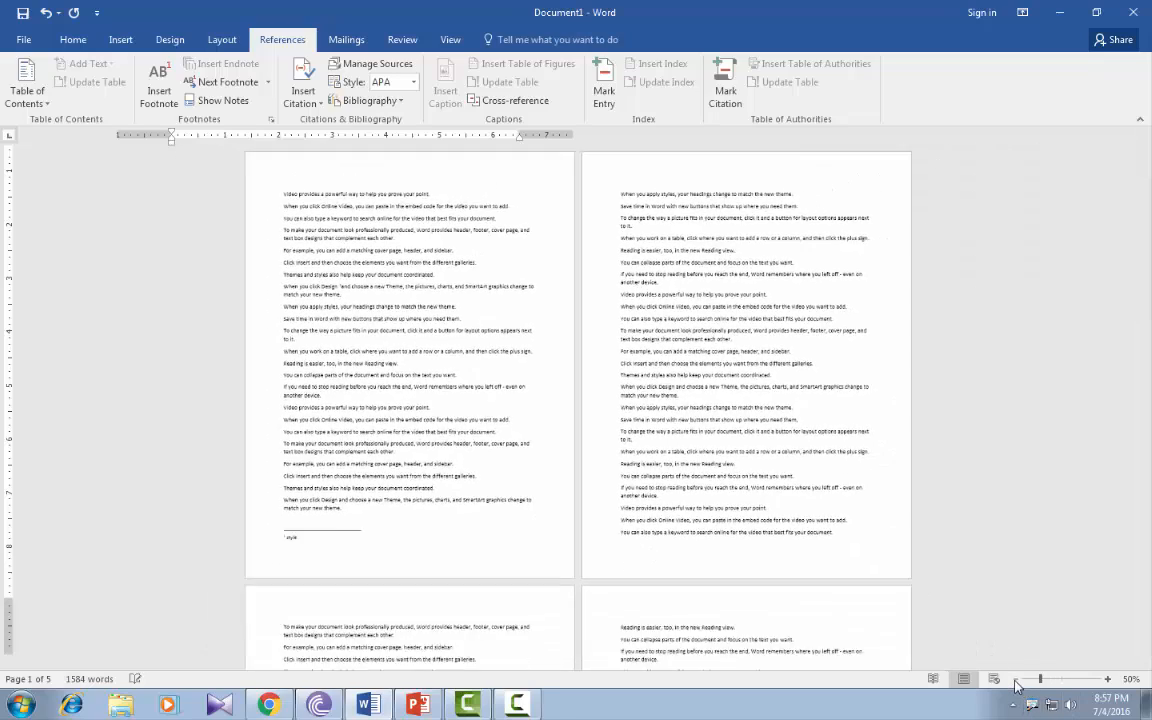
{"action": "left_click", "coordinate": [1015, 679]}
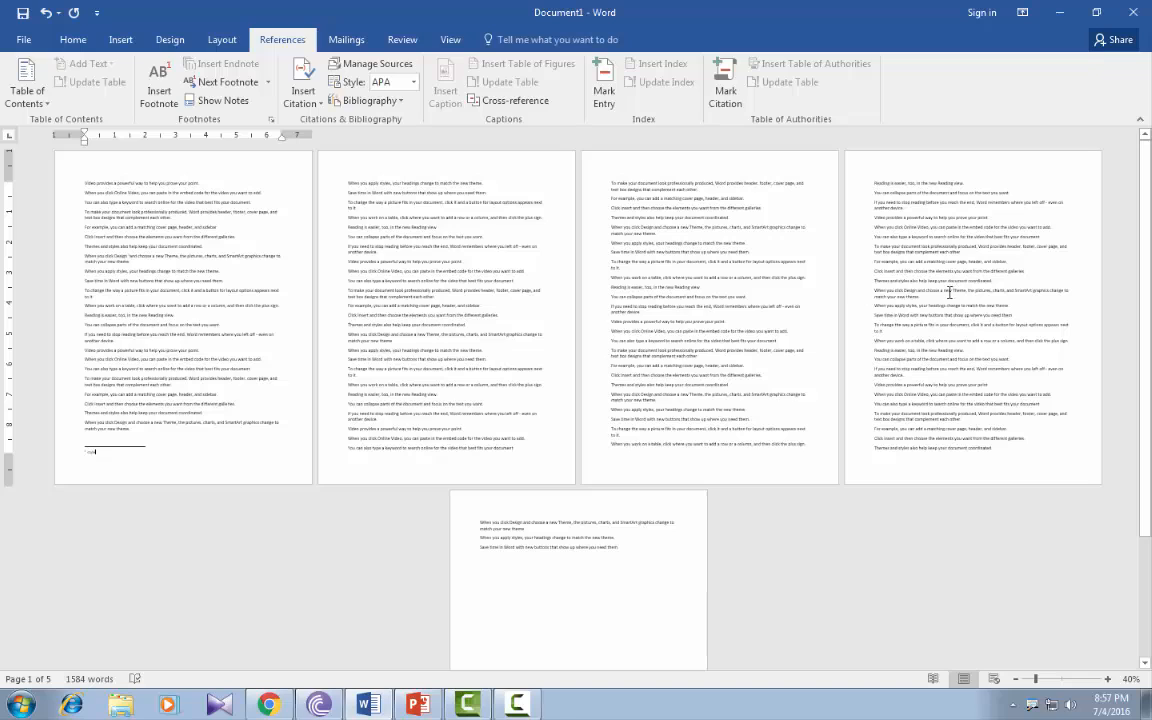
{"action": "left_click_drag", "start_coordinate": [930, 273], "coordinate": [947, 275]}
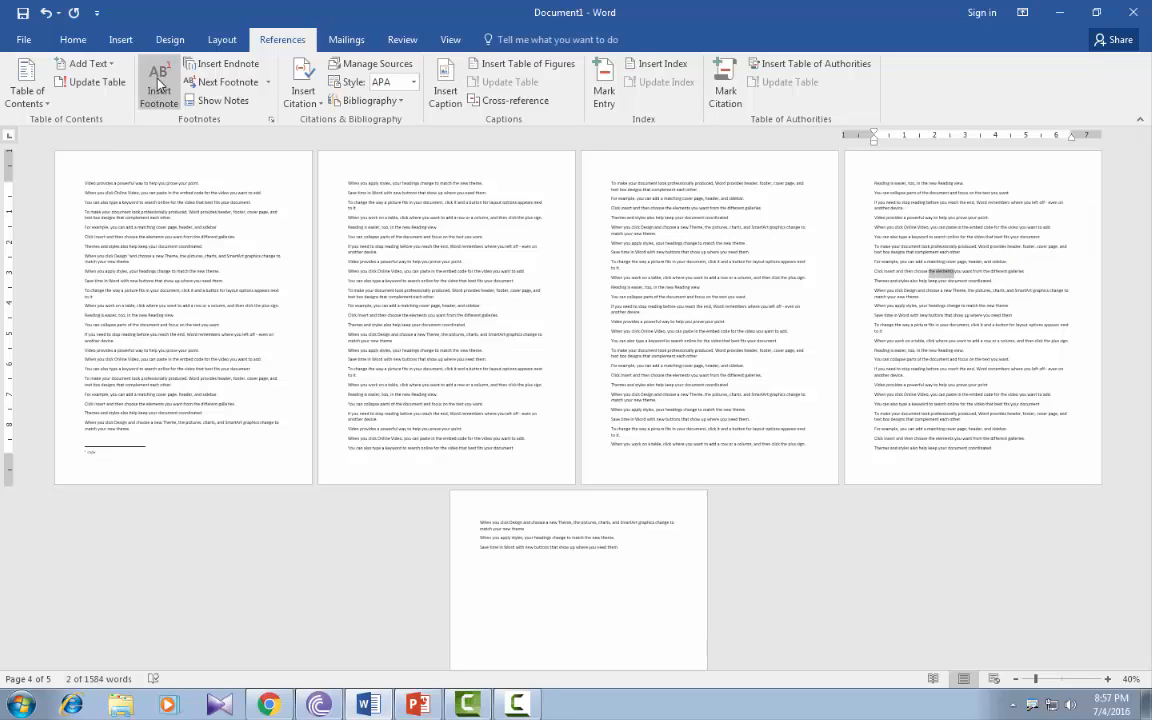
{"action": "left_click", "coordinate": [158, 82]}
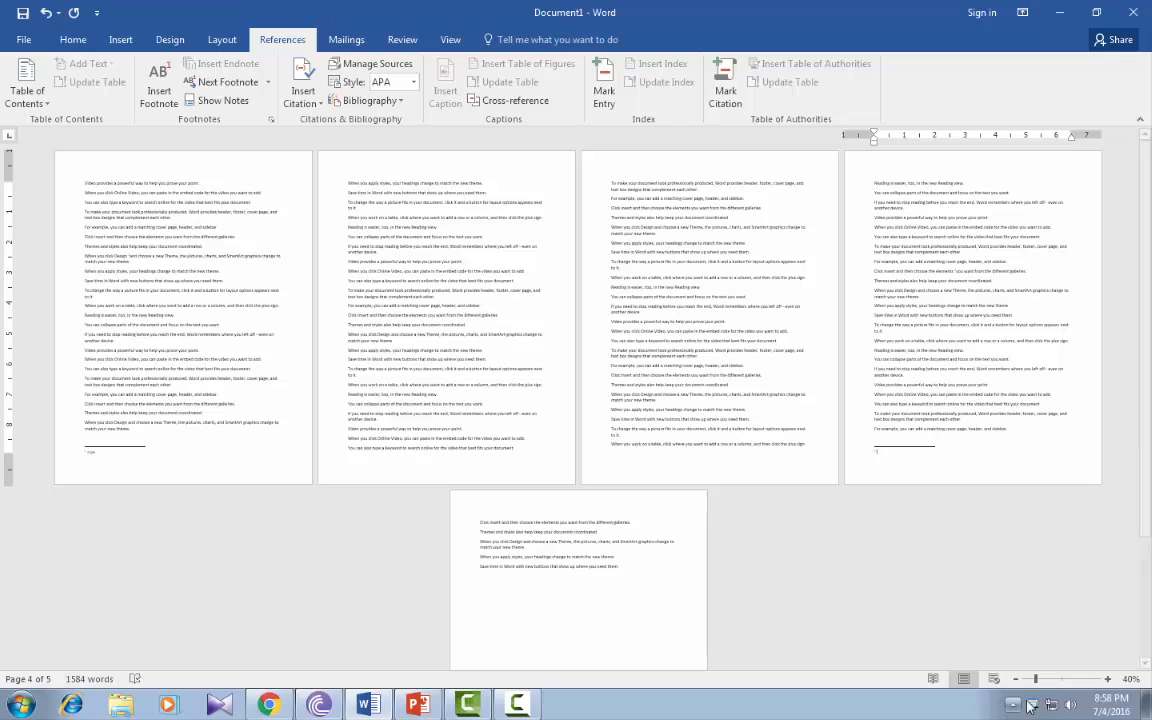
{"action": "left_click", "coordinate": [1107, 679]}
{"action": "left_click", "coordinate": [1107, 679]}
{"action": "left_click", "coordinate": [1107, 679]}
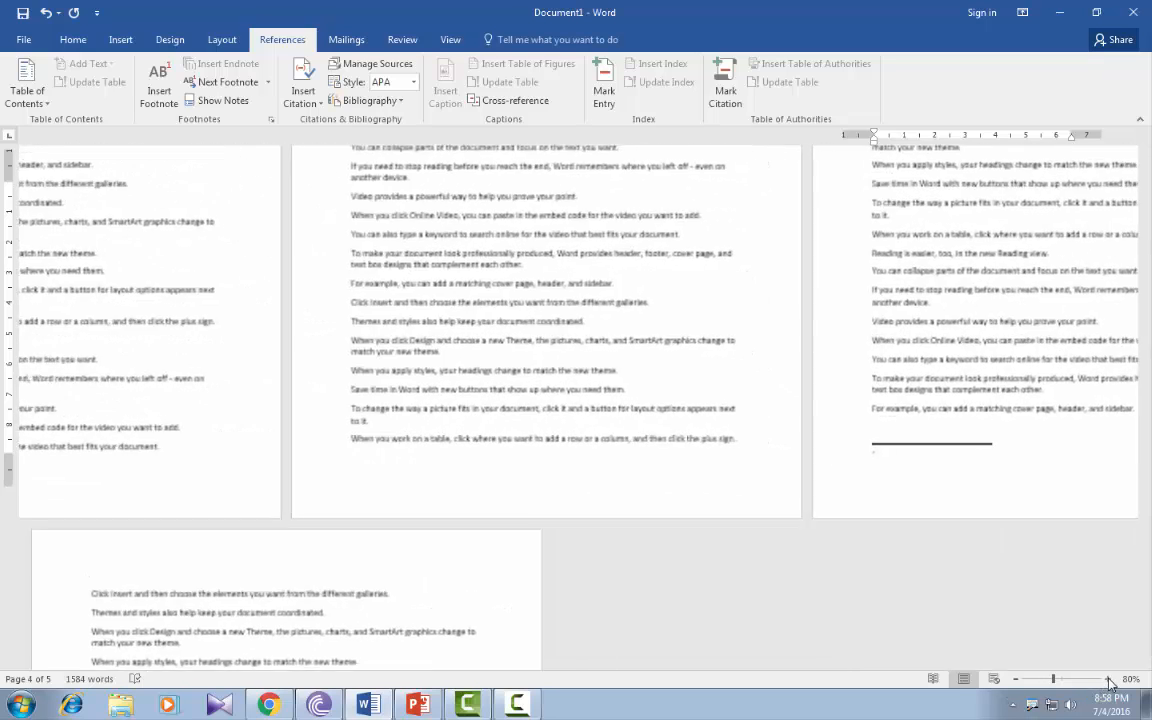
{"action": "left_click", "coordinate": [1107, 679]}
{"action": "type", "text": "ryuiituyuhrltyjrty"}
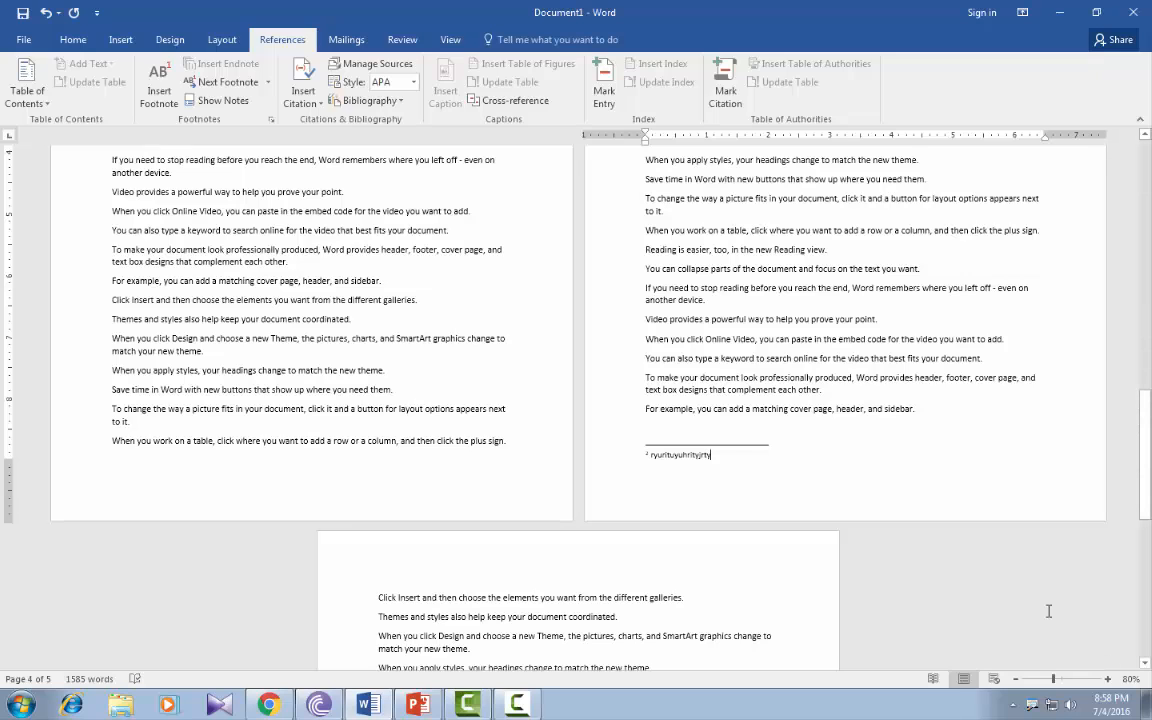
Insert an endnote on the words "click Online Video" midway down page 2, with the note text "dsgdggbdgbdg".
{"action": "scroll", "coordinate": [570, 370], "scroll_direction": "down", "scroll_amount": 3}
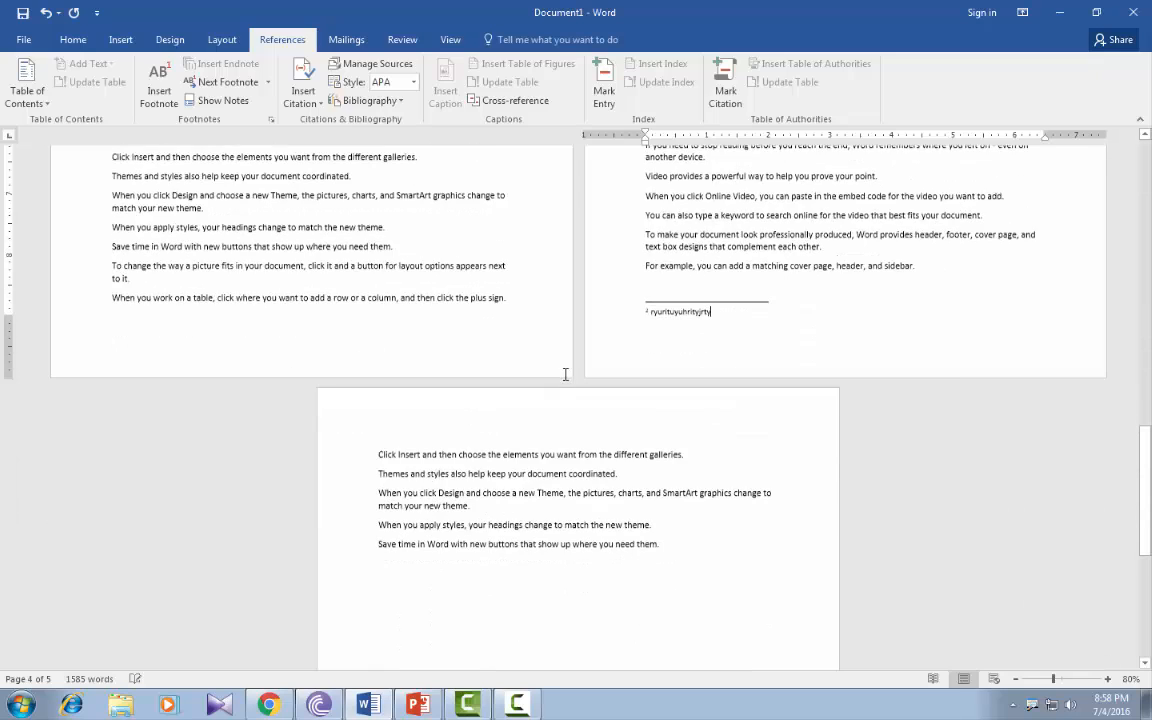
{"action": "left_click", "coordinate": [1015, 679]}
{"action": "left_click", "coordinate": [1015, 679]}
{"action": "left_click", "coordinate": [1015, 679]}
{"action": "left_click", "coordinate": [1015, 679]}
{"action": "left_click", "coordinate": [1015, 679]}
{"action": "left_click", "coordinate": [1016, 680]}
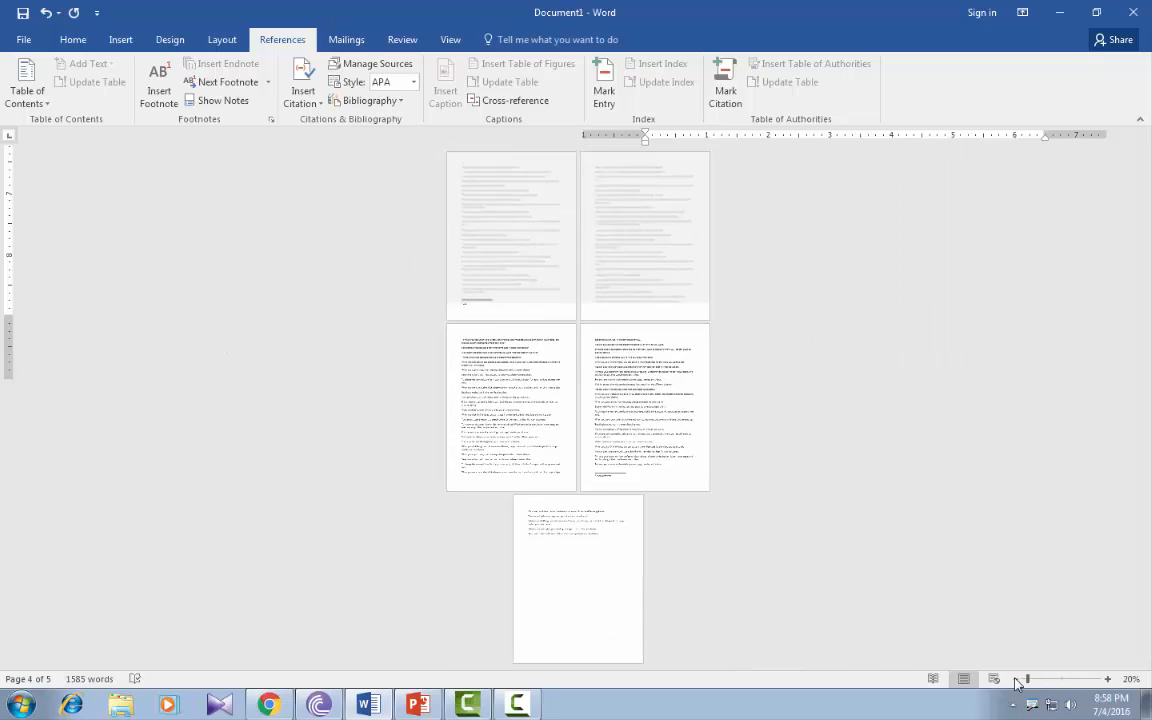
{"action": "scroll", "coordinate": [584, 514], "scroll_direction": "up", "scroll_amount": 2}
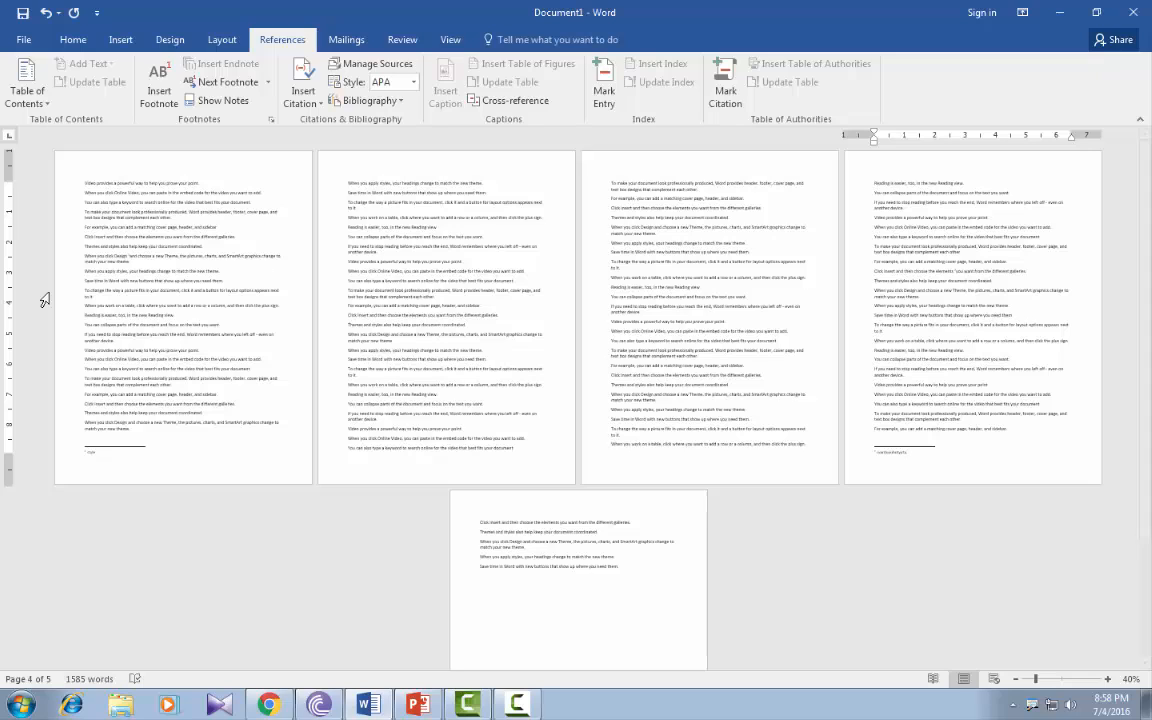
{"action": "left_click_drag", "start_coordinate": [380, 262], "coordinate": [404, 278]}
{"action": "left_click", "coordinate": [377, 272]}
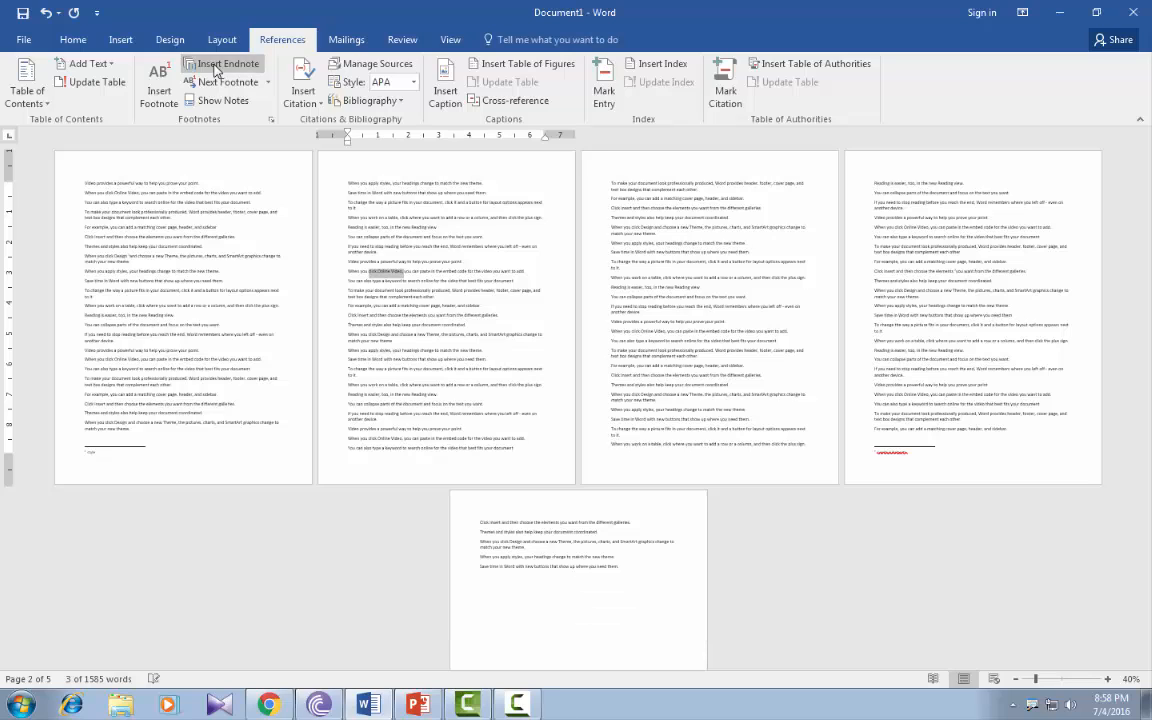
{"action": "left_click", "coordinate": [215, 66]}
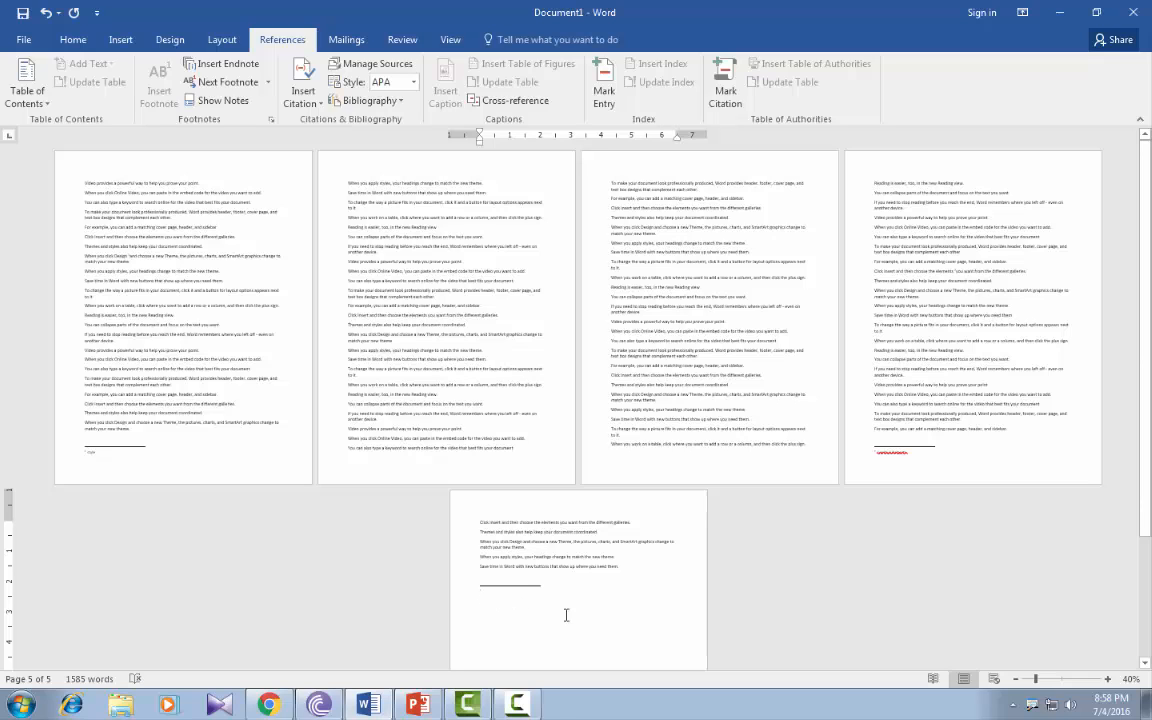
{"action": "left_click", "coordinate": [1108, 680]}
{"action": "left_click", "coordinate": [1108, 680]}
{"action": "left_click", "coordinate": [1108, 680]}
{"action": "left_click", "coordinate": [1108, 680]}
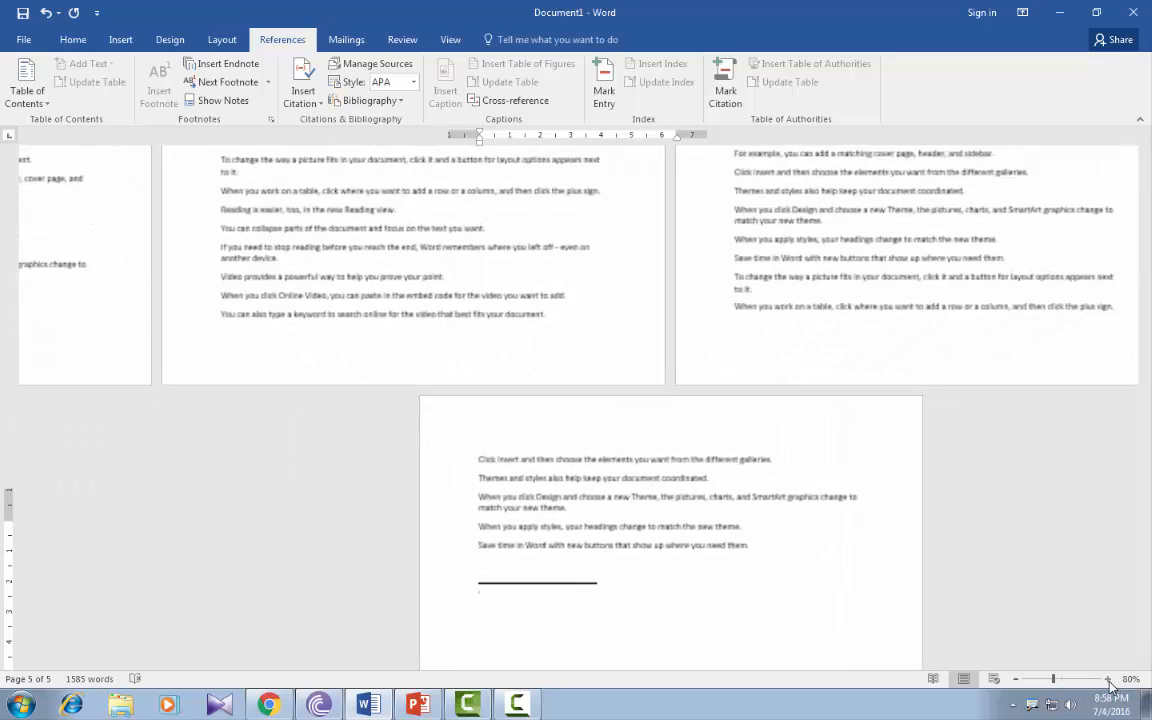
{"action": "left_click", "coordinate": [1108, 680]}
{"action": "left_click", "coordinate": [1108, 680]}
{"action": "type", "text": "dsgdggbdgbdg"}
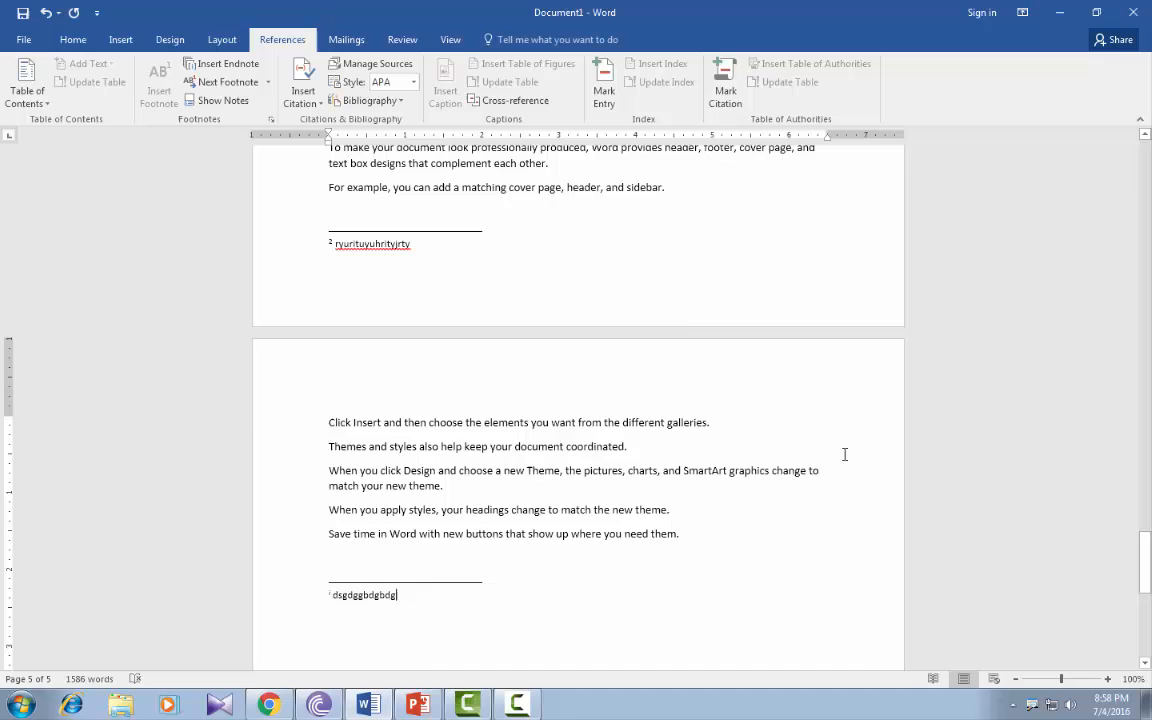
Insert another endnote in the page 3 sentence about stopping reading before the end, with the note text "drrtdrrtrdtur".
{"action": "left_click", "coordinate": [1016, 680]}
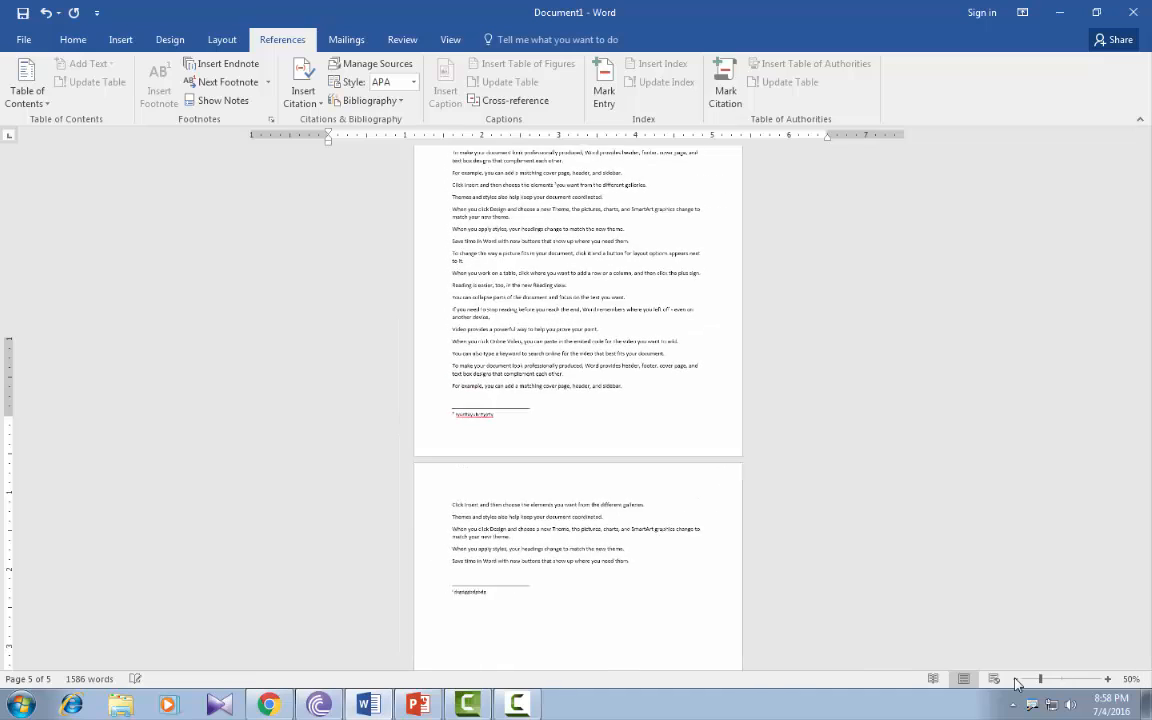
{"action": "left_click", "coordinate": [1108, 679]}
{"action": "left_click", "coordinate": [1108, 679]}
{"action": "left_click", "coordinate": [1108, 679]}
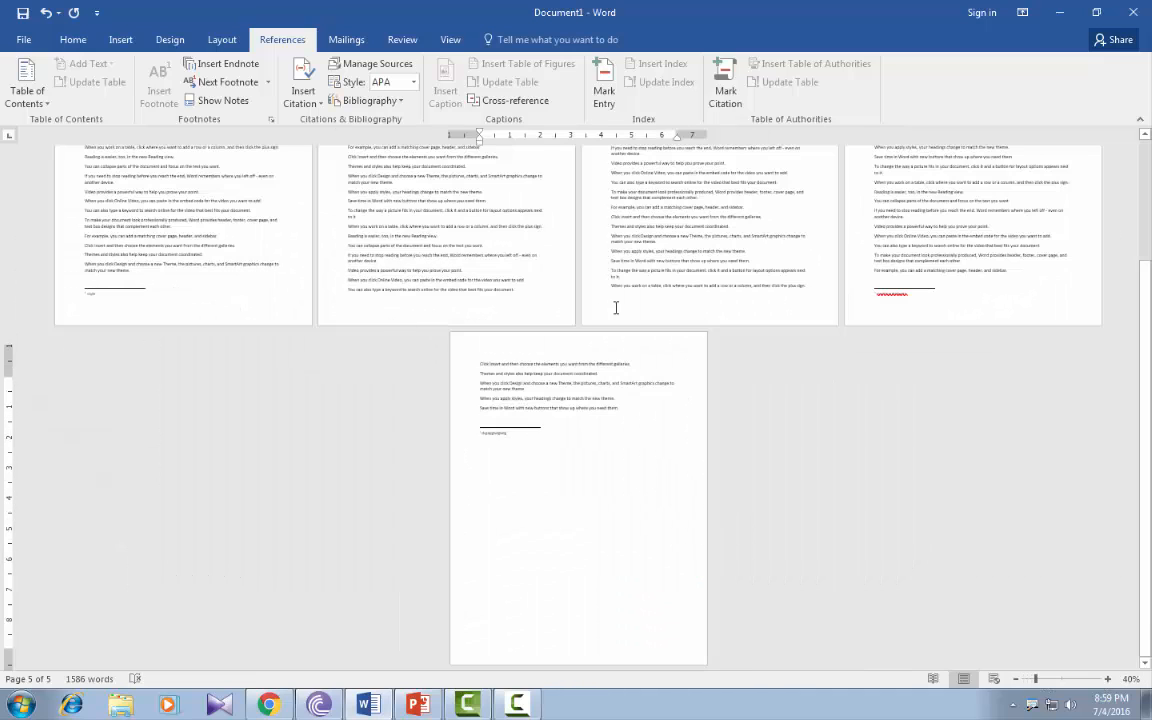
{"action": "scroll", "coordinate": [617, 306], "scroll_direction": "up", "scroll_amount": 3}
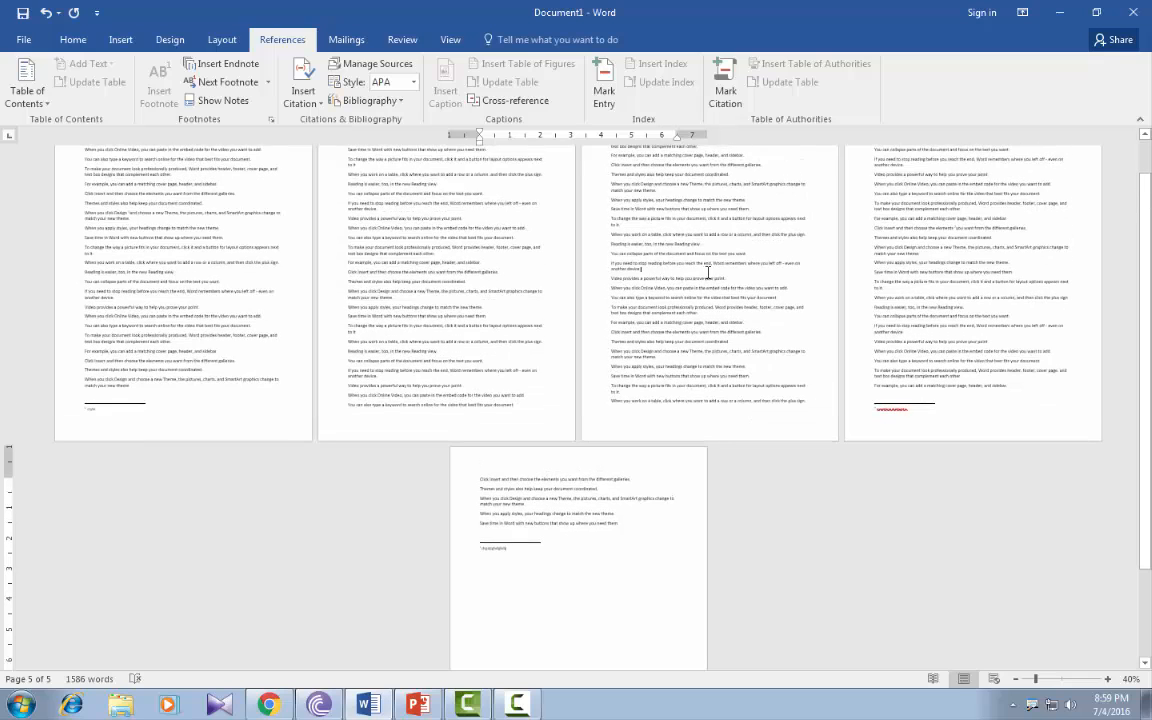
{"action": "left_click", "coordinate": [692, 266]}
{"action": "left_click_drag", "start_coordinate": [644, 264], "coordinate": [693, 266]}
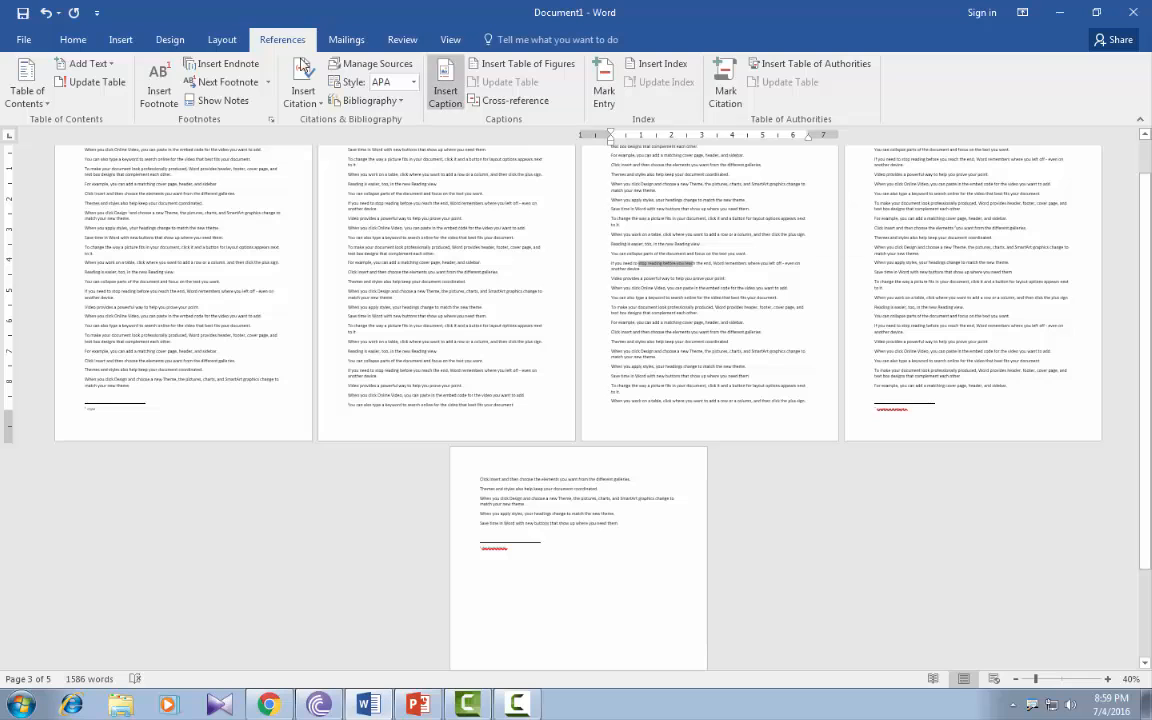
{"action": "left_click", "coordinate": [228, 64]}
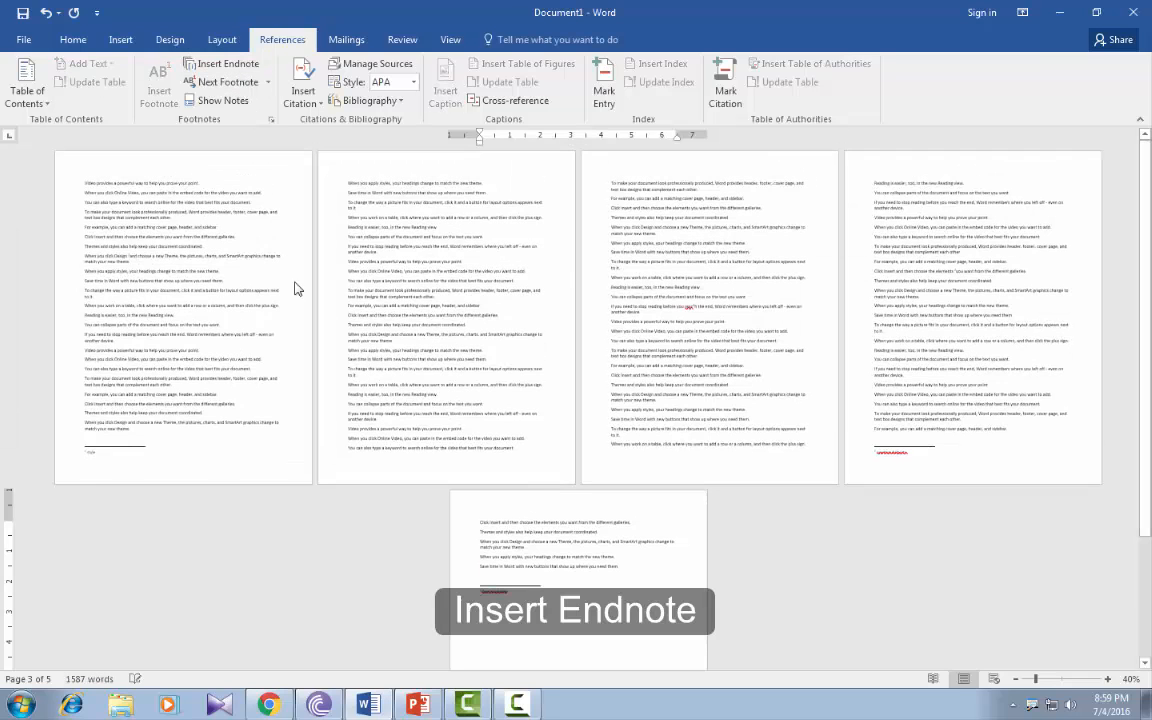
{"action": "left_click", "coordinate": [1107, 679]}
{"action": "left_click", "coordinate": [1107, 679]}
{"action": "left_click", "coordinate": [1107, 679]}
{"action": "left_click", "coordinate": [1107, 679]}
{"action": "left_click", "coordinate": [1107, 679]}
{"action": "left_click", "coordinate": [1107, 679]}
{"action": "left_click", "coordinate": [1107, 679]}
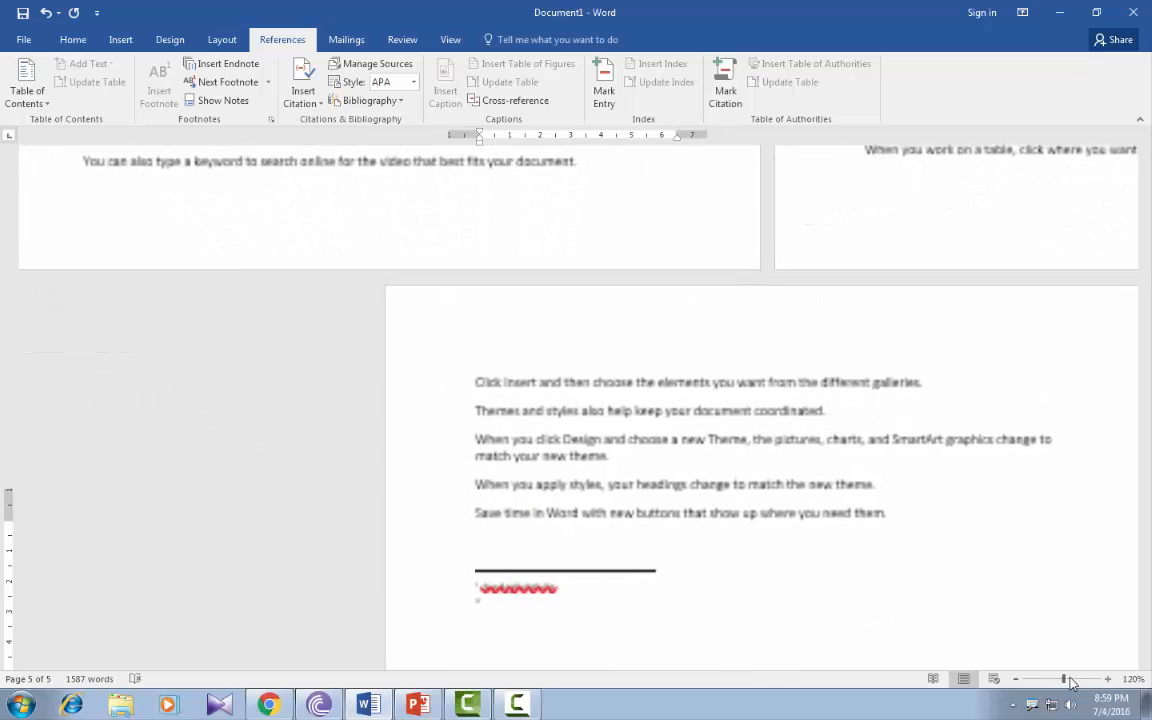
{"action": "left_click", "coordinate": [1107, 679]}
{"action": "type", "text": "drrtdrrtrtdtur"}
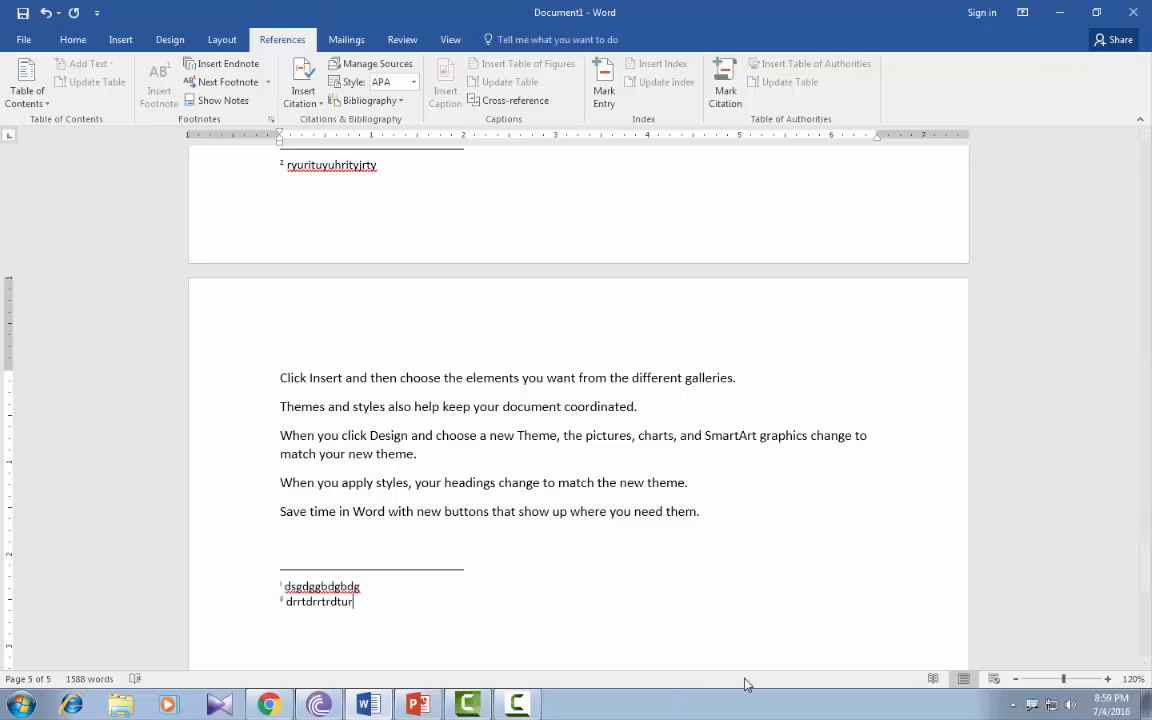
Check the endnotes on the last page up close, and jump from there to the previous footnote reference.
{"action": "left_click", "coordinate": [1108, 679]}
{"action": "left_click", "coordinate": [1108, 679]}
{"action": "left_click", "coordinate": [1108, 679]}
{"action": "left_click", "coordinate": [1108, 679]}
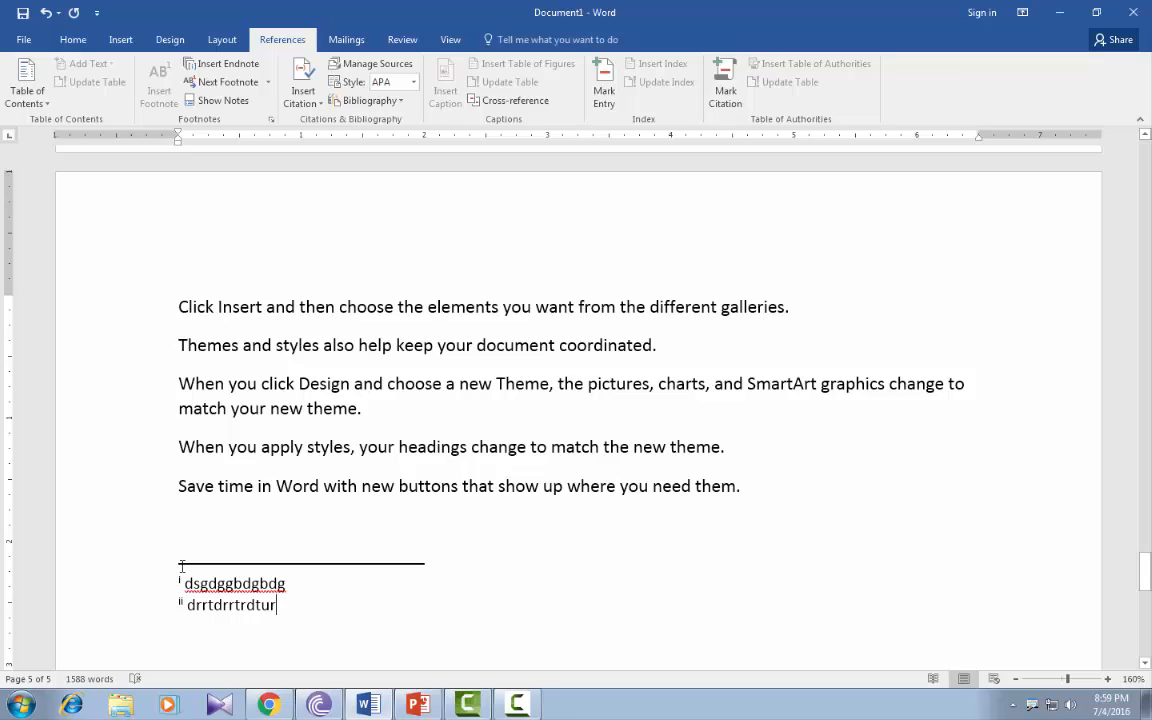
{"action": "left_click", "coordinate": [1017, 679]}
{"action": "left_click", "coordinate": [1017, 679]}
{"action": "left_click", "coordinate": [1017, 679]}
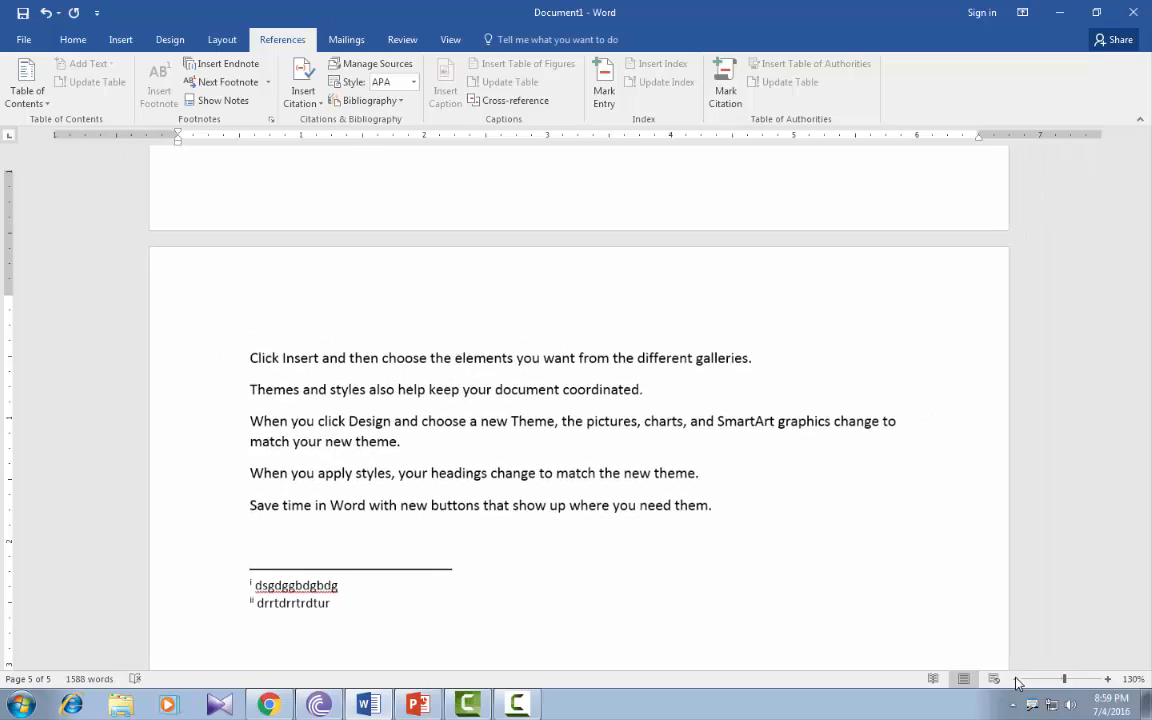
{"action": "left_click", "coordinate": [1017, 679]}
{"action": "left_click", "coordinate": [1017, 679]}
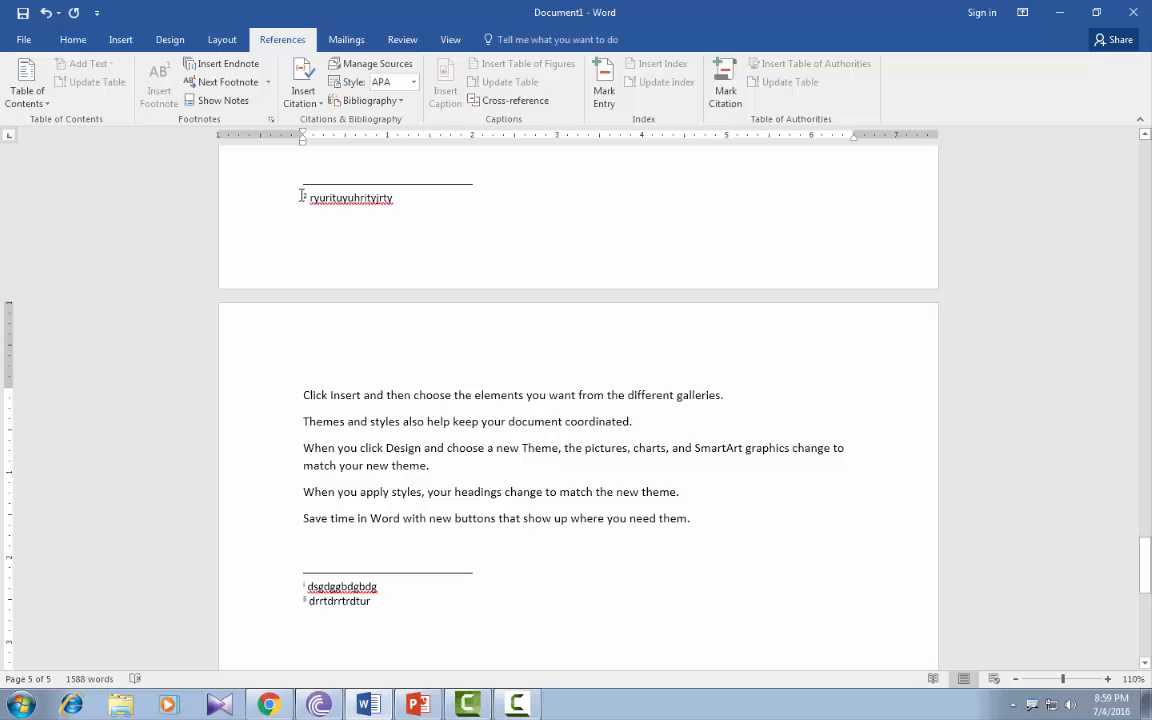
{"action": "left_click", "coordinate": [268, 82]}
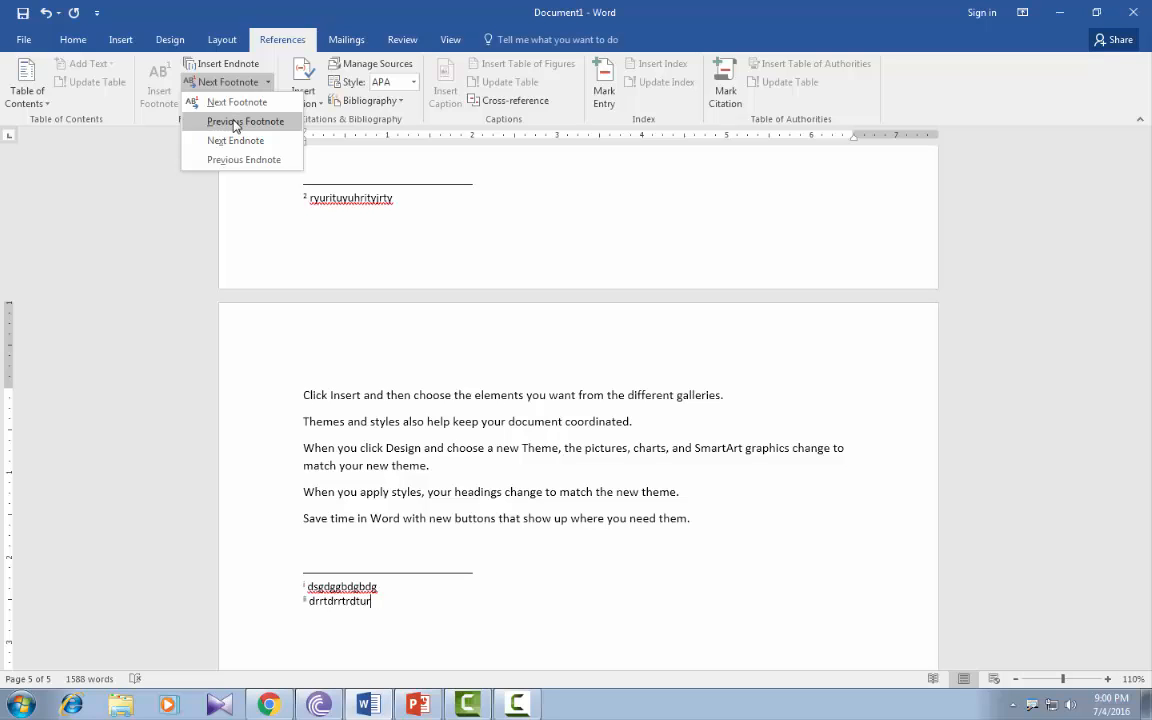
{"action": "left_click", "coordinate": [237, 124]}
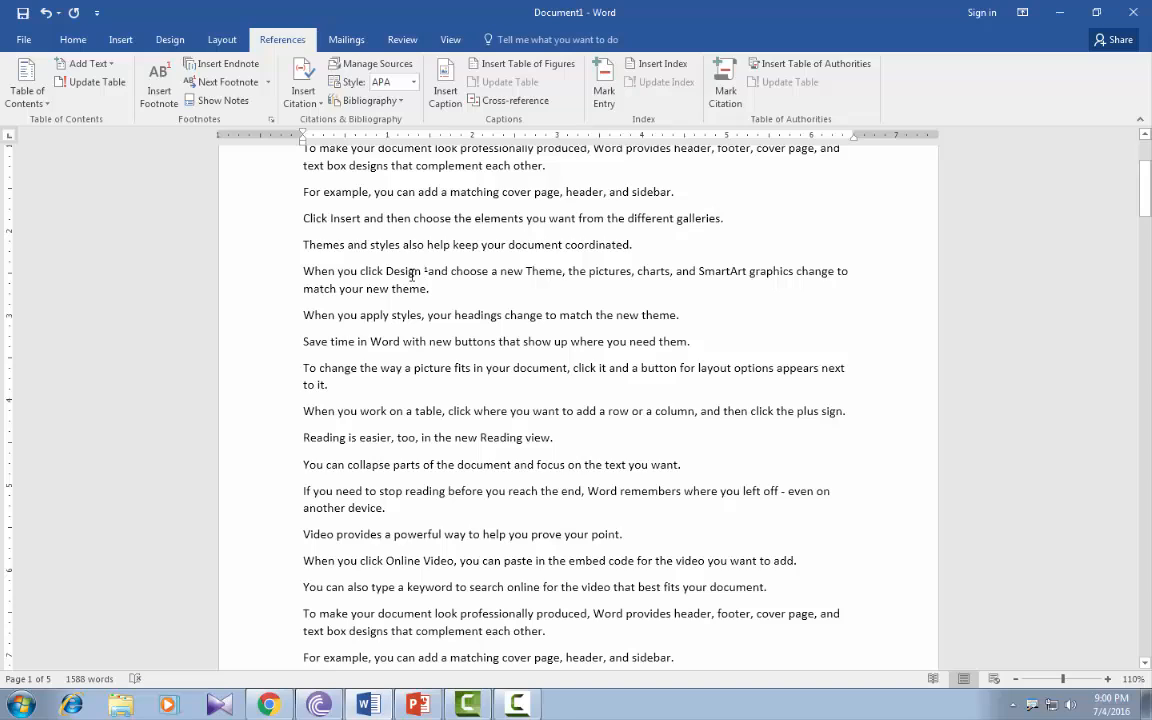
{"action": "mouse_move", "coordinate": [428, 274]}
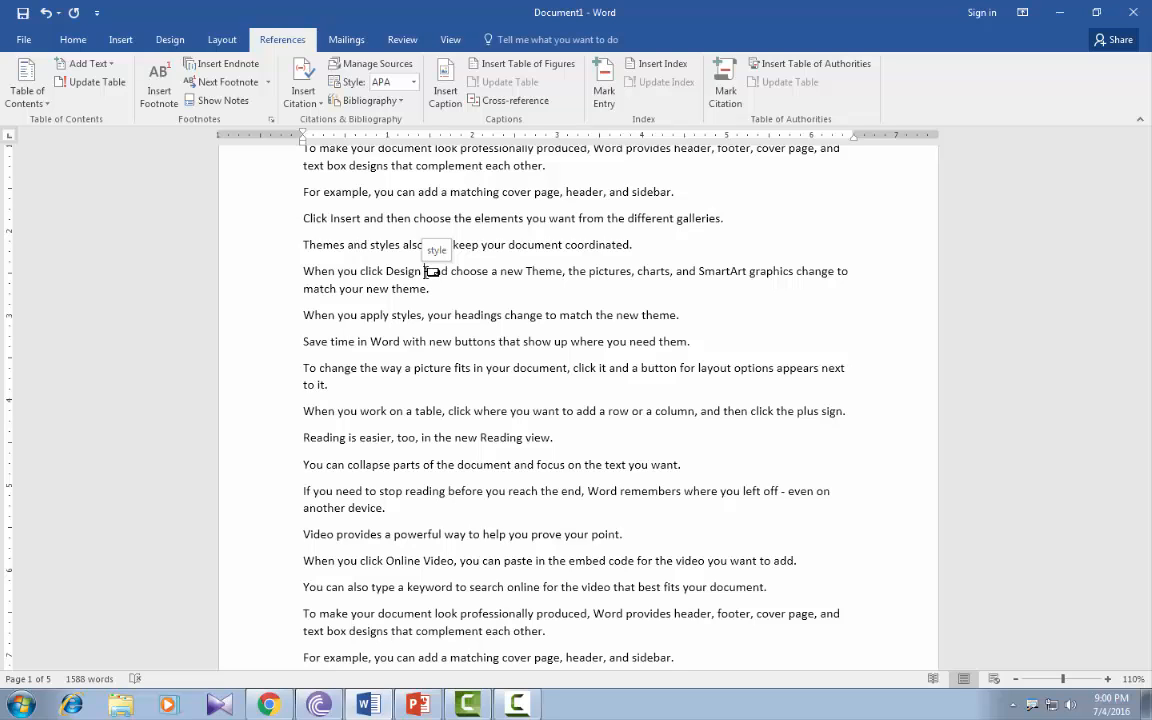
Go to the next footnote reference and preview its note text in place.
{"action": "left_click", "coordinate": [236, 83]}
{"action": "left_click", "coordinate": [242, 86]}
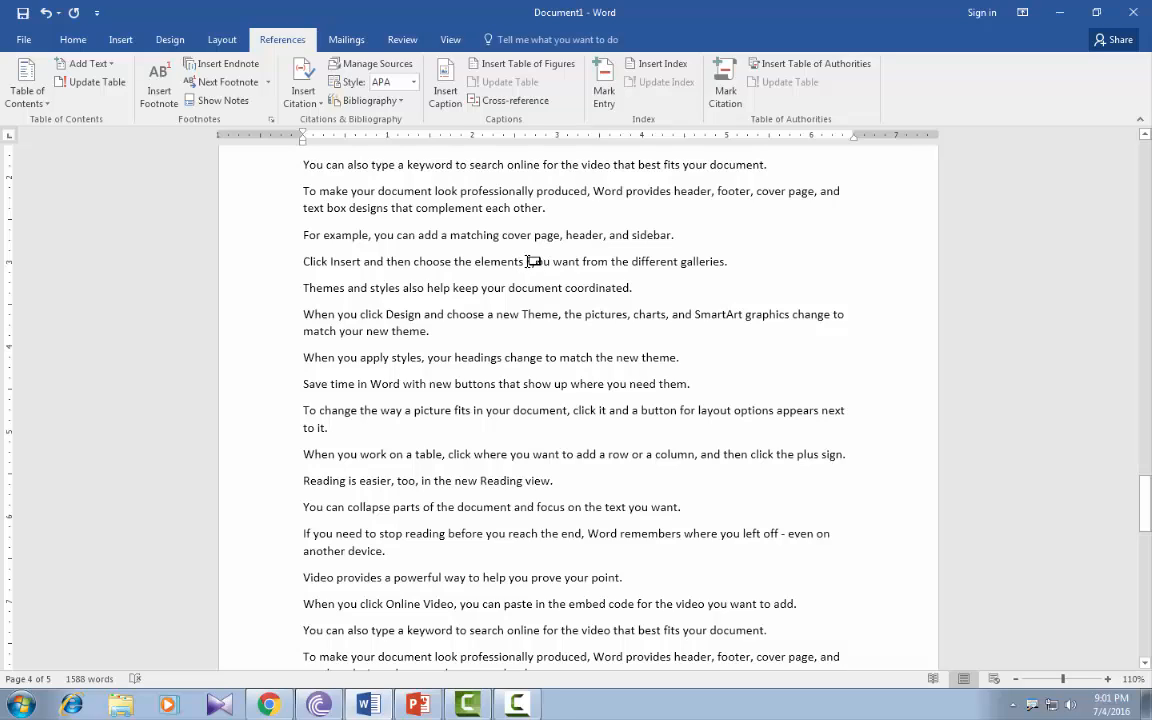
{"action": "mouse_move", "coordinate": [531, 261]}
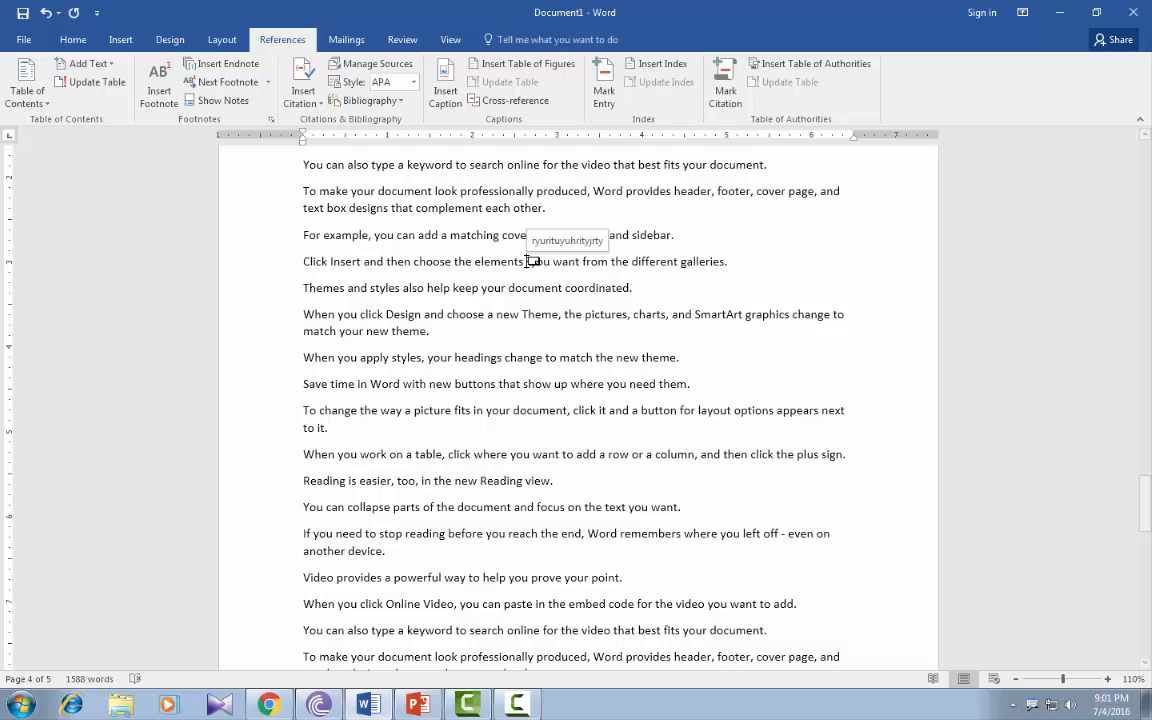
{"action": "left_click", "coordinate": [267, 82]}
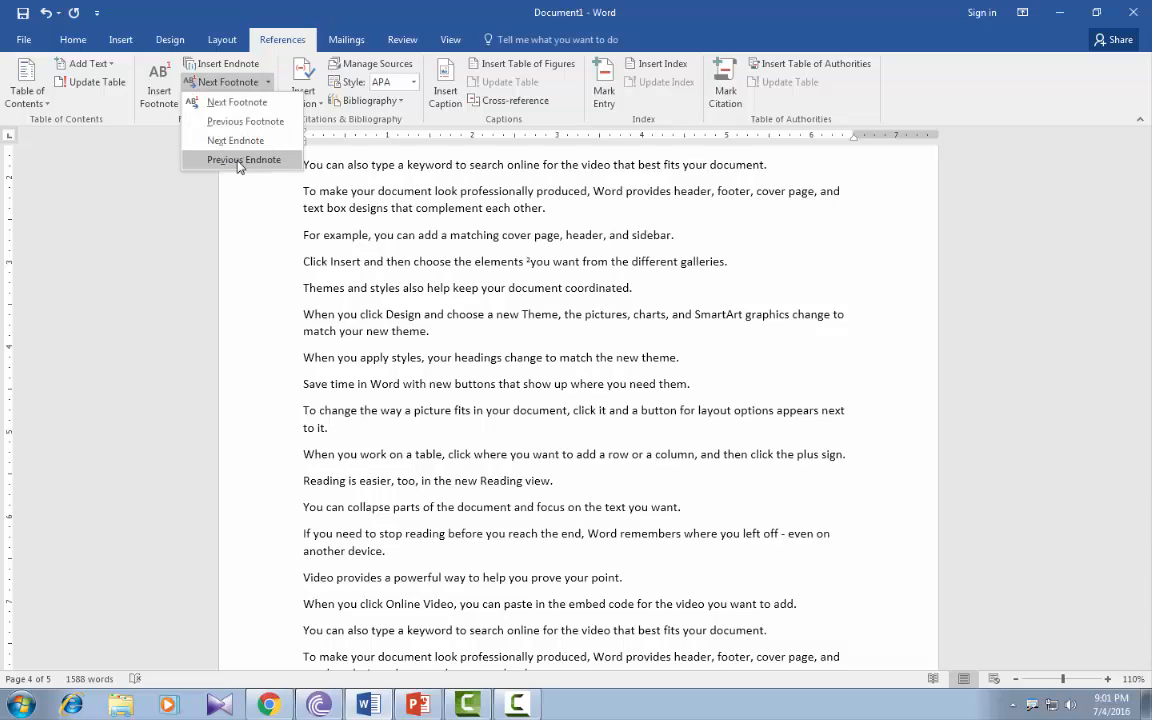
{"action": "left_click", "coordinate": [301, 229]}
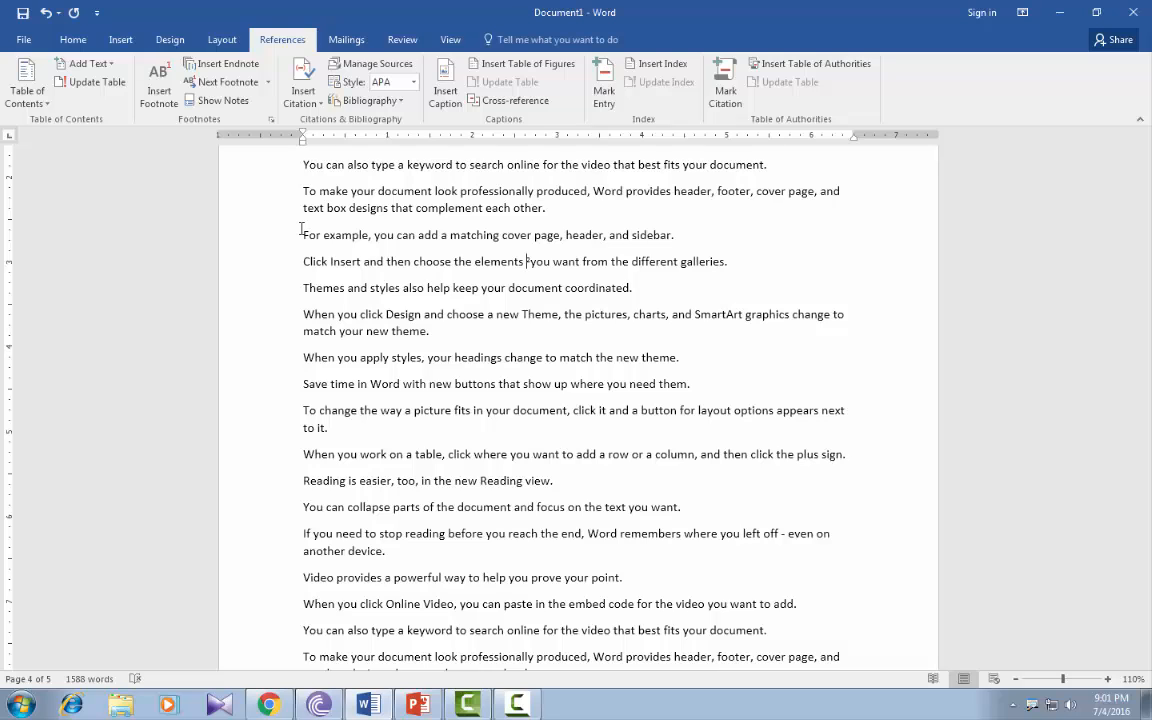